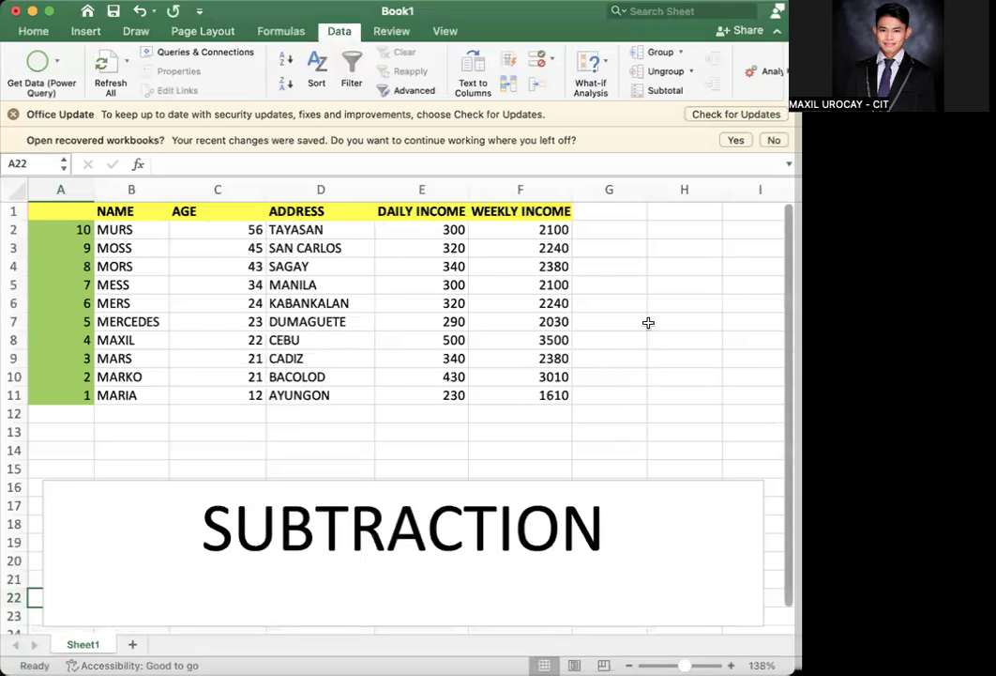
Enter =F2-E2 in G2 so it shows Weekly minus Daily Income (1800)
left_click(624, 231)
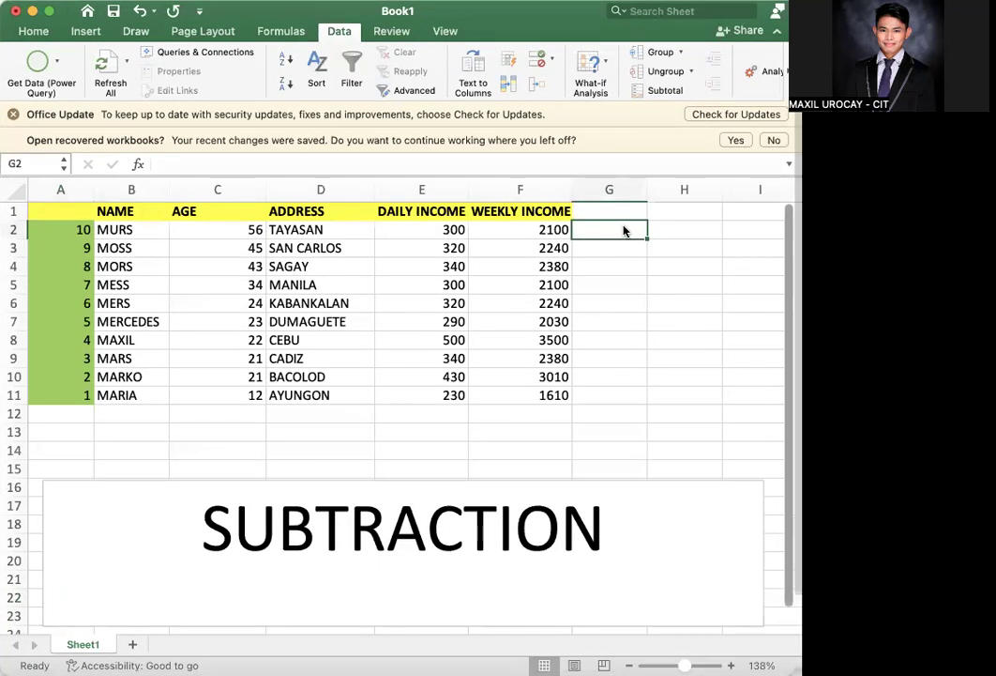
type("=")
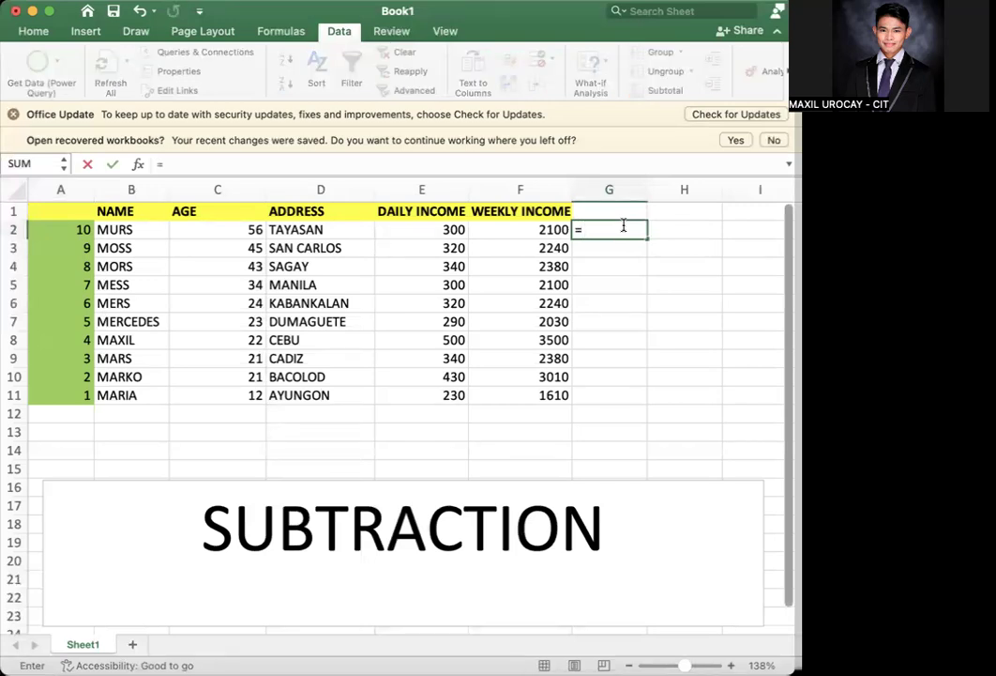
left_click(540, 232)
type("-")
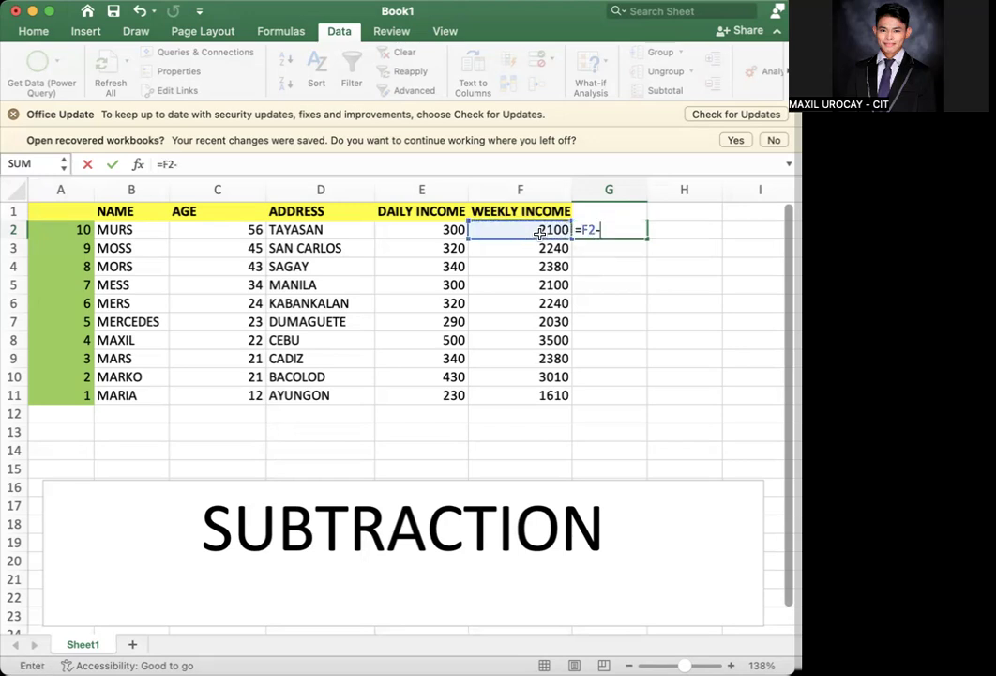
left_click(452, 232)
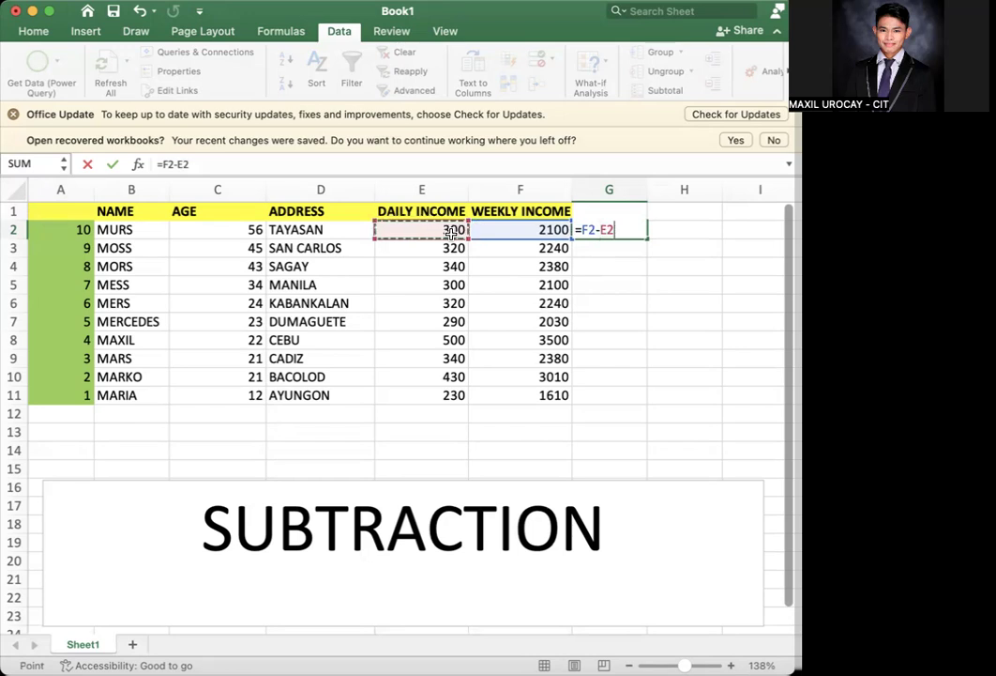
key("Return")
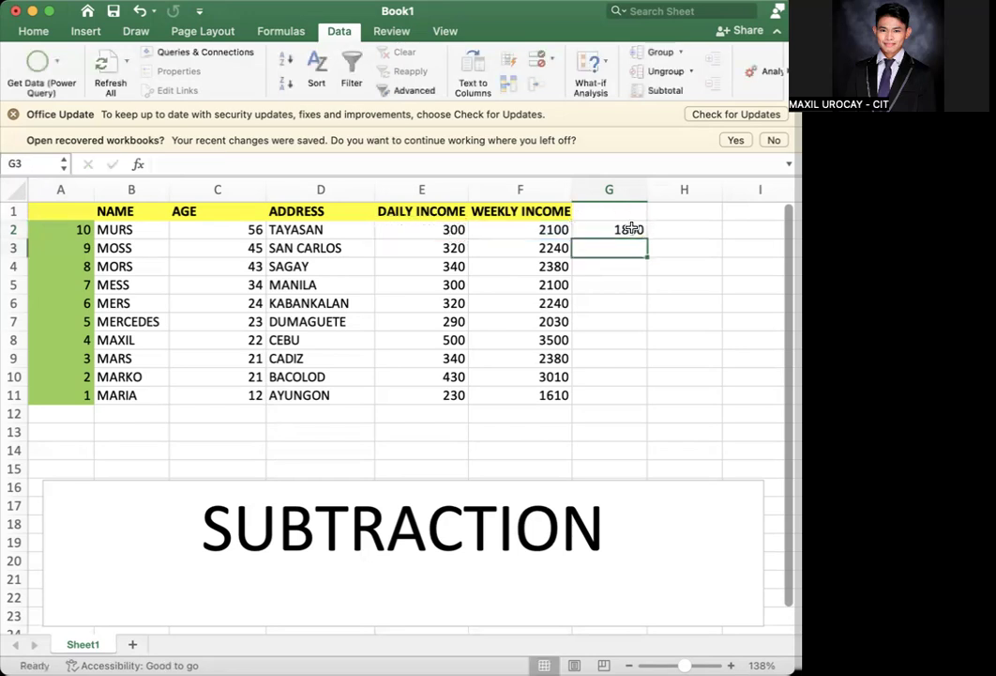
Fill the G2 subtraction down to G11, redoing it once after an undo
left_click(629, 229)
left_click_drag(648, 237, 631, 404)
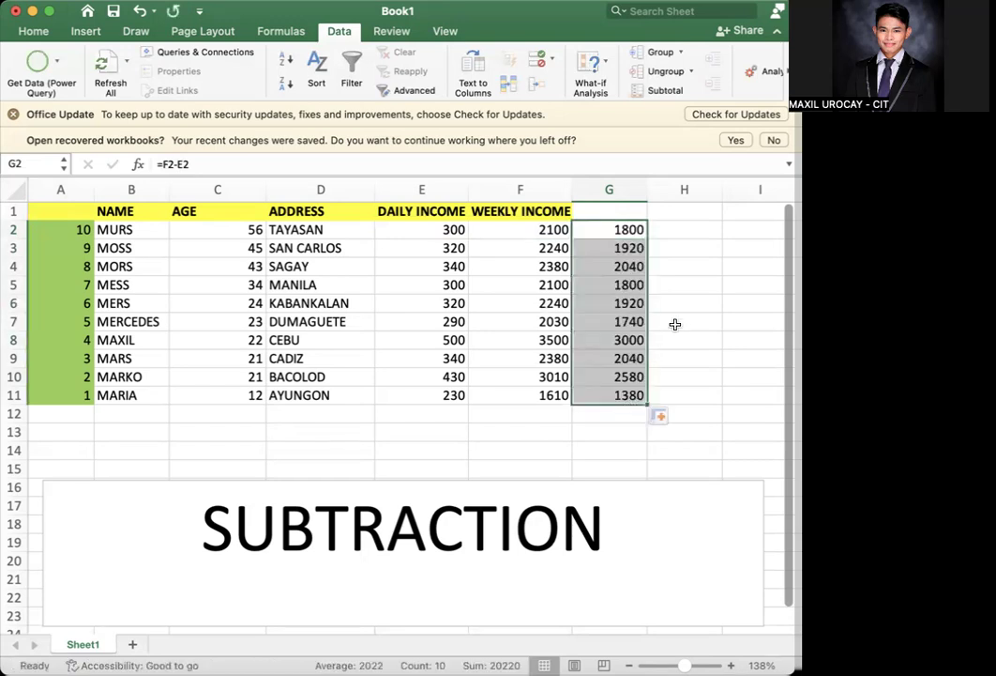
key("super+z")
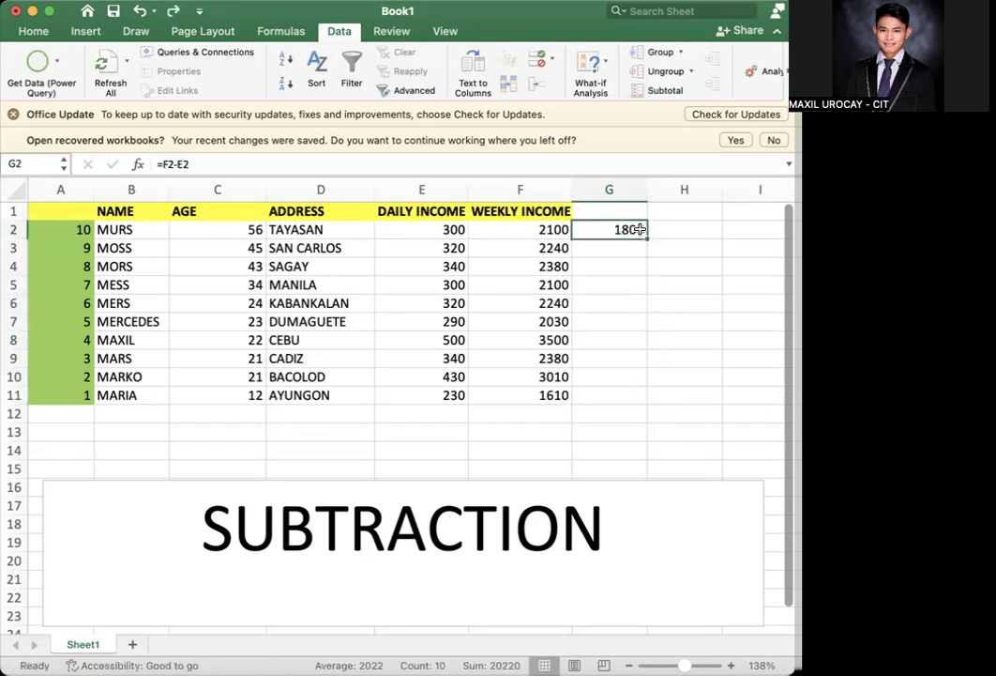
left_click(636, 306)
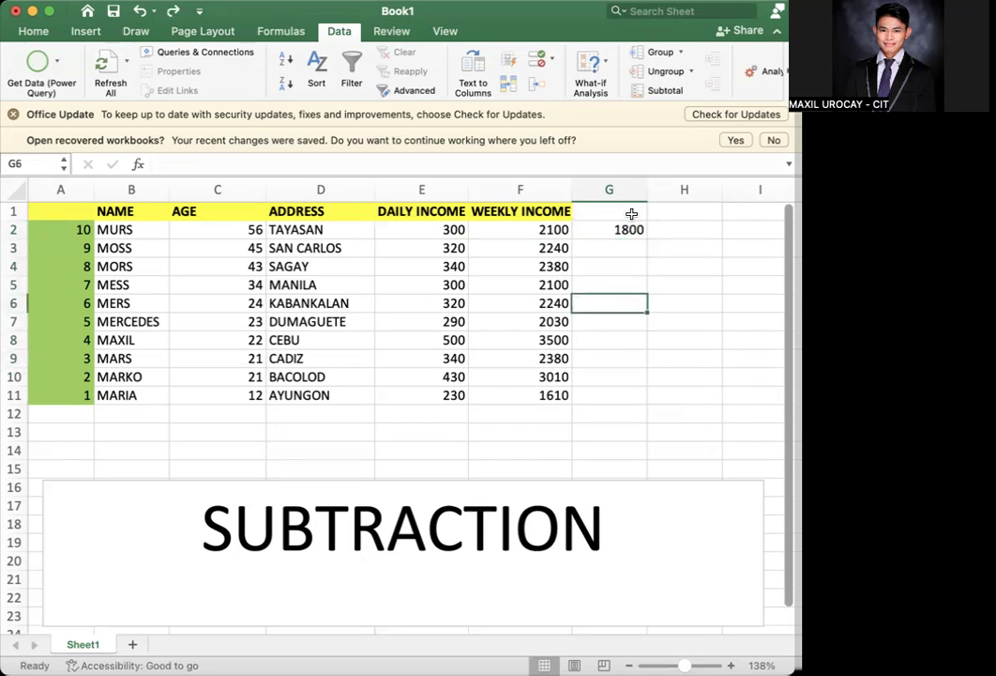
left_click(627, 229)
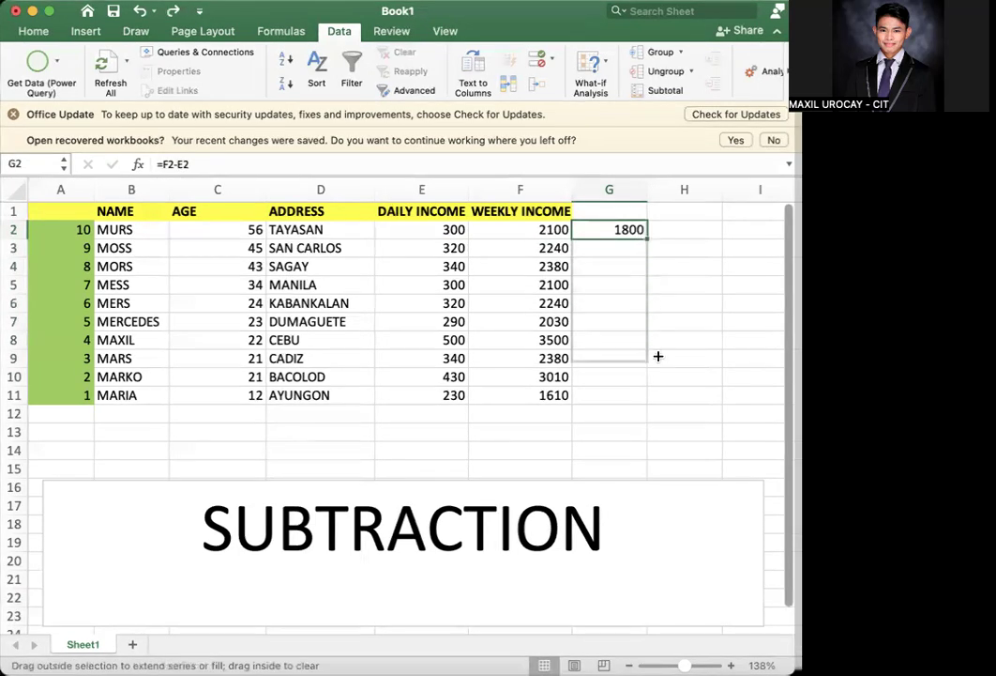
left_click_drag(645, 236, 657, 391)
left_click(676, 272)
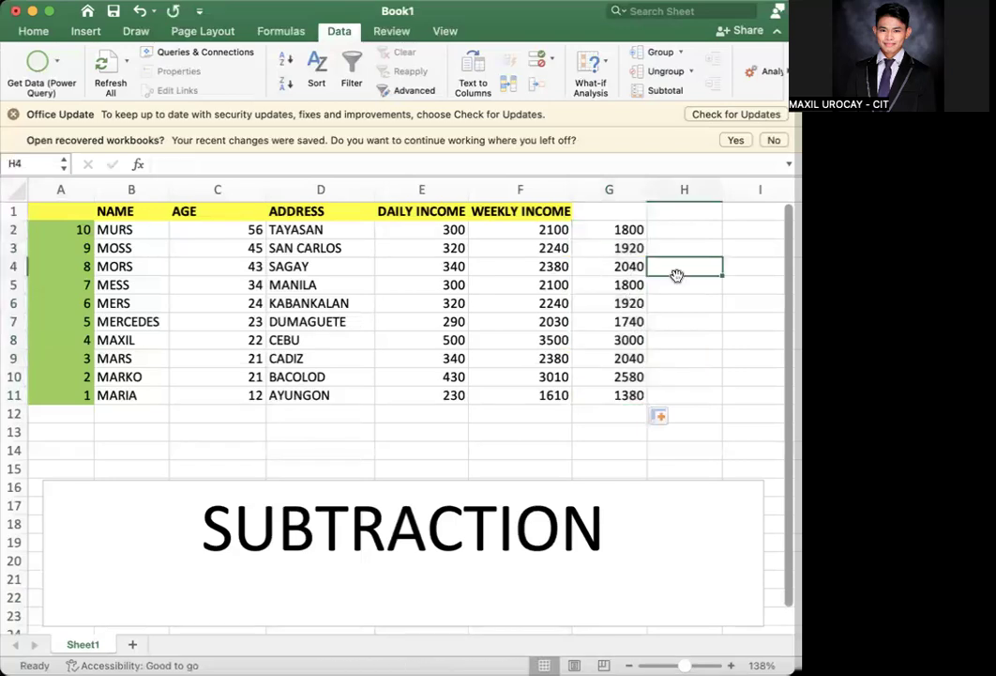
left_click(693, 231)
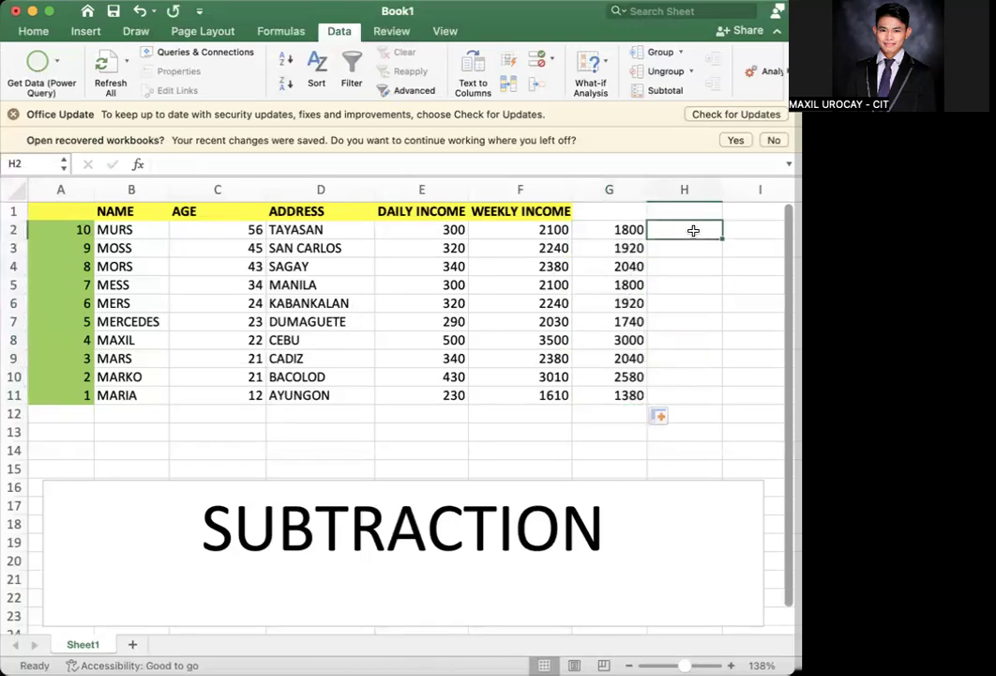
type("=")
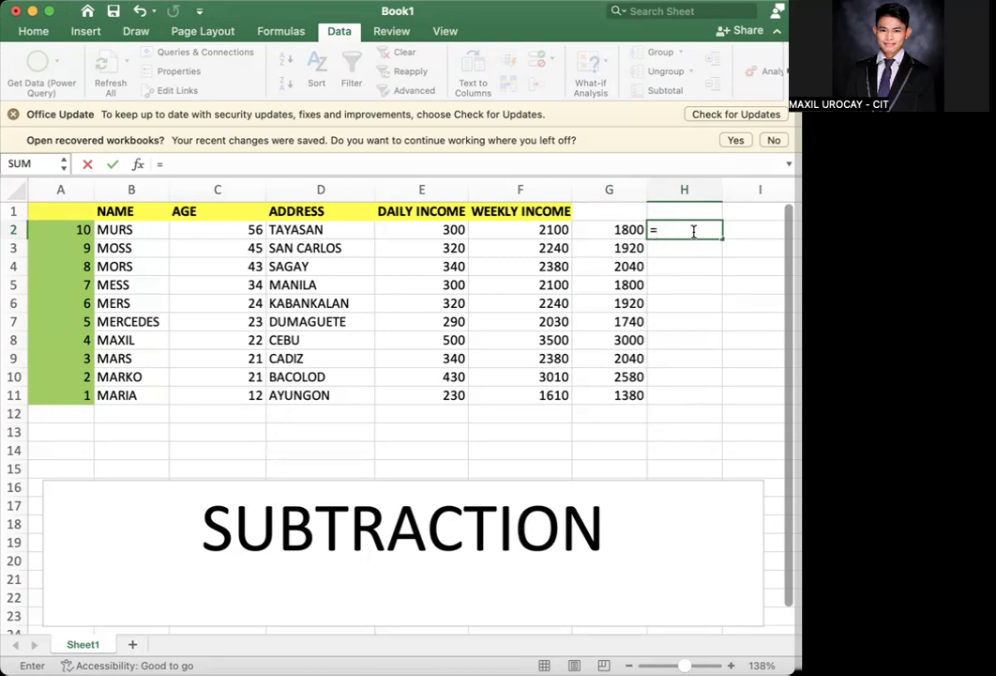
type("F")
type("2-E")
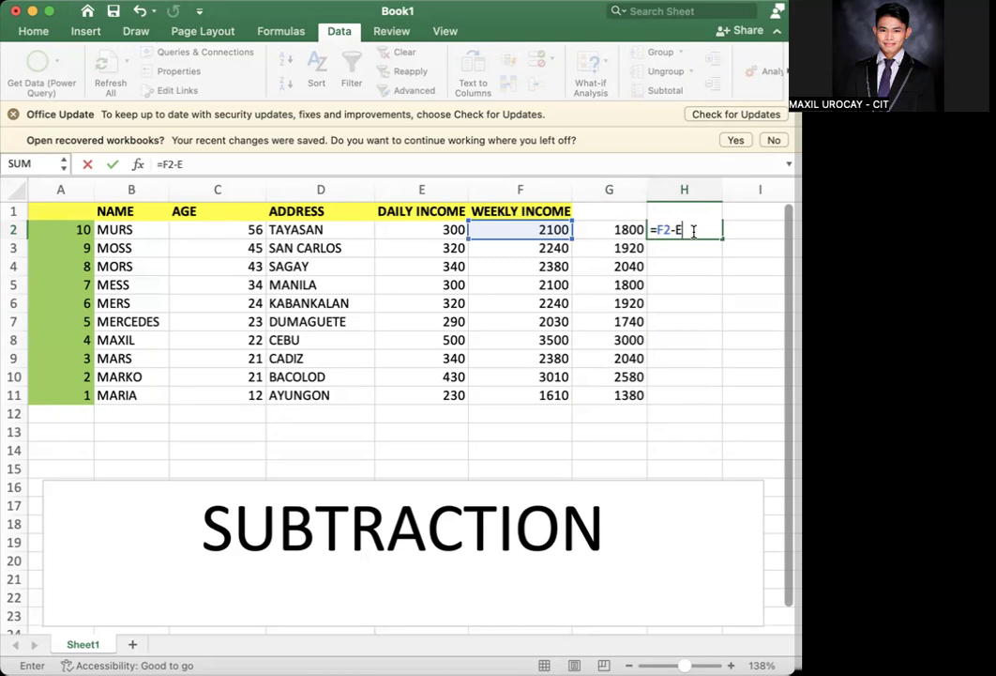
type("2")
Enter =F2-E2 in H2 and fill it down to H11, from 1800 to 1380
key("Return")
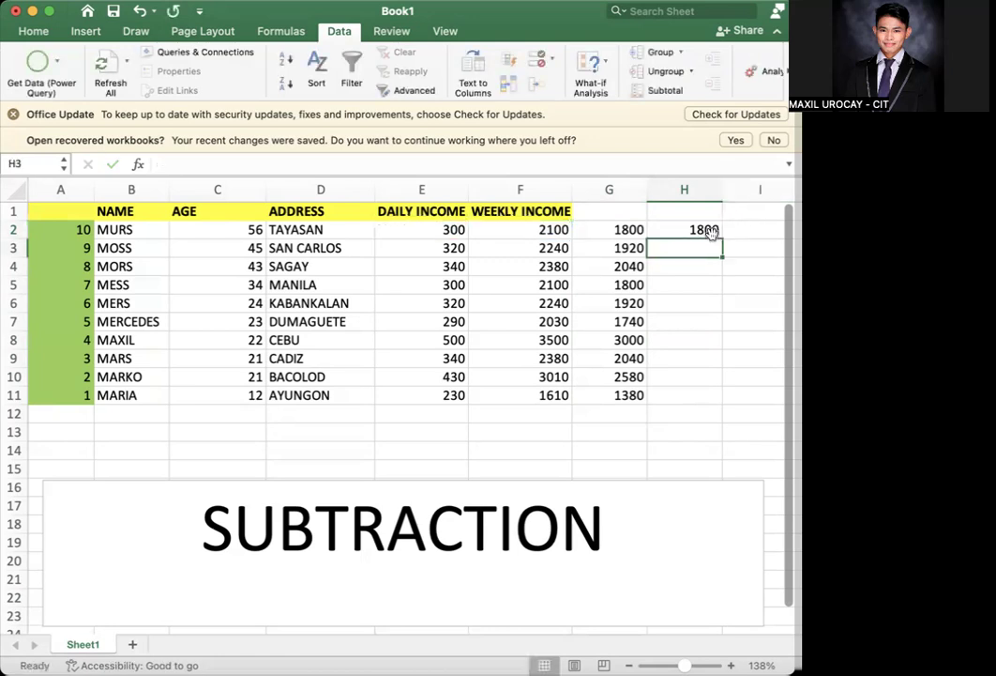
left_click(694, 235)
left_click_drag(723, 238, 710, 409)
left_click(751, 340)
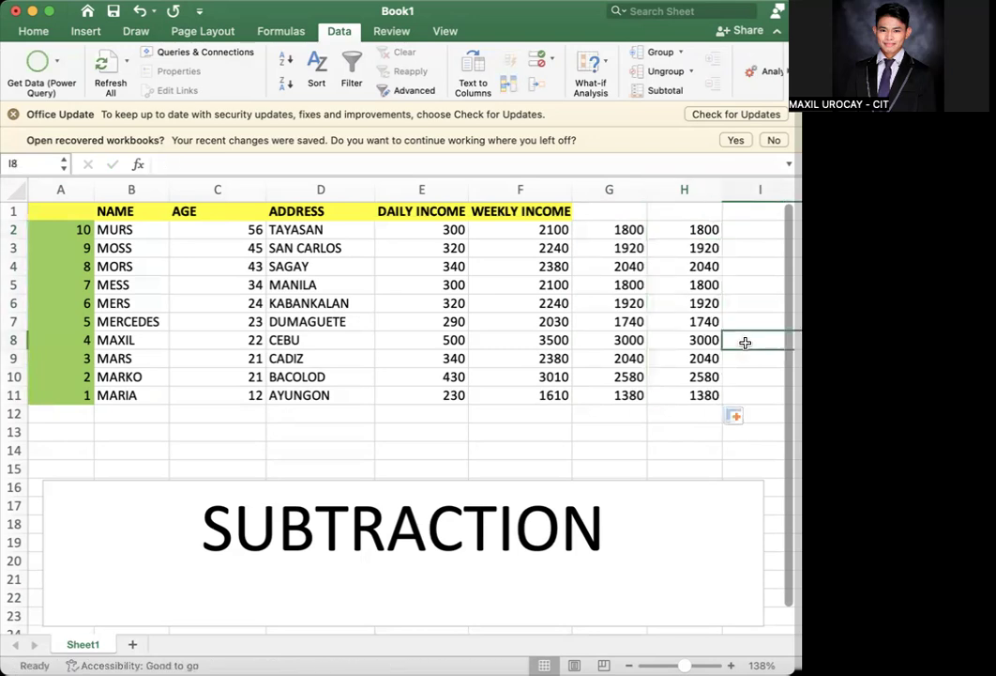
Enter =E2-E10 in E12 so it returns -130, then review its formula
left_click(447, 413)
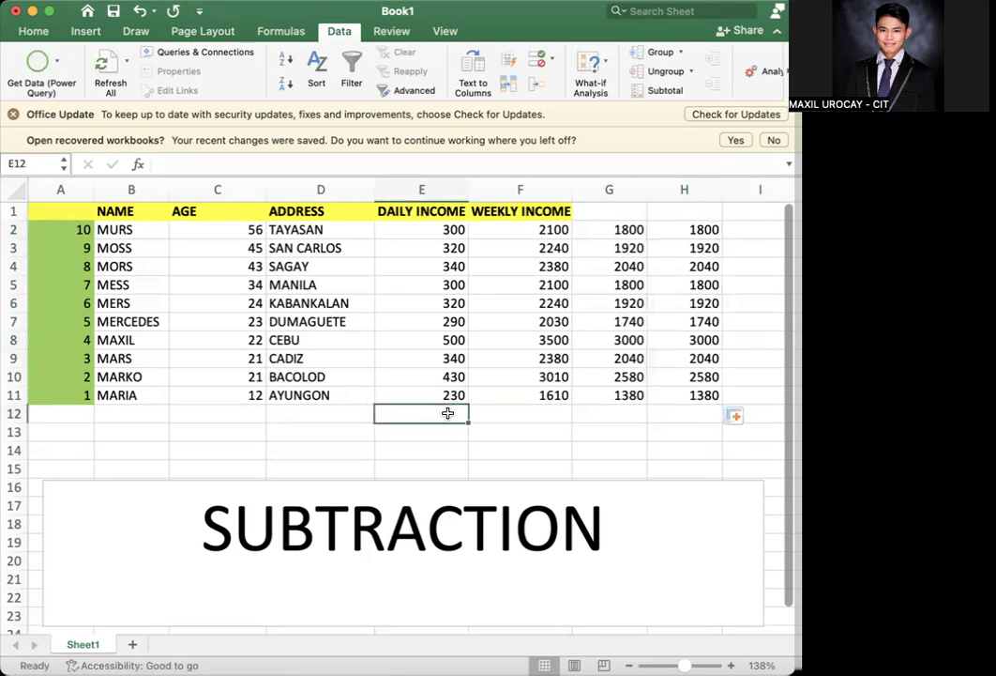
type("=")
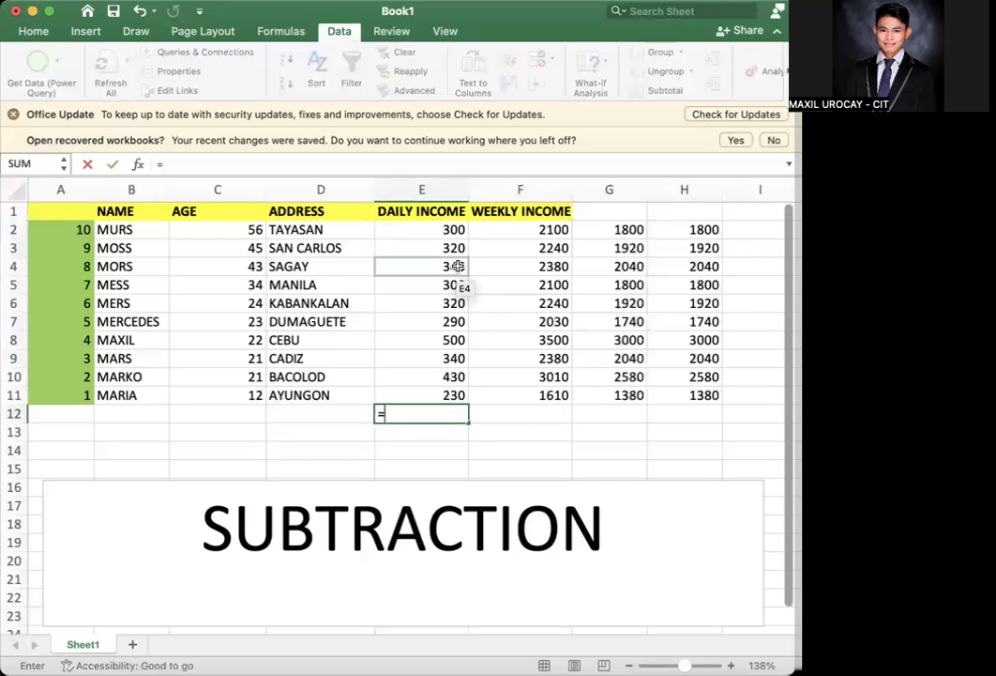
left_click(456, 231)
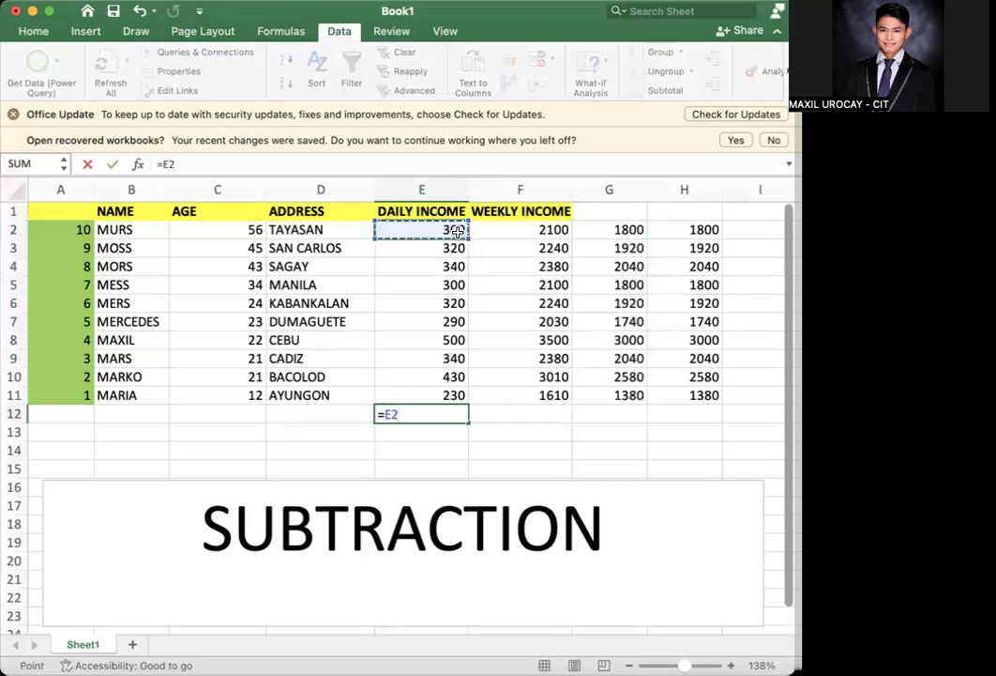
type("-")
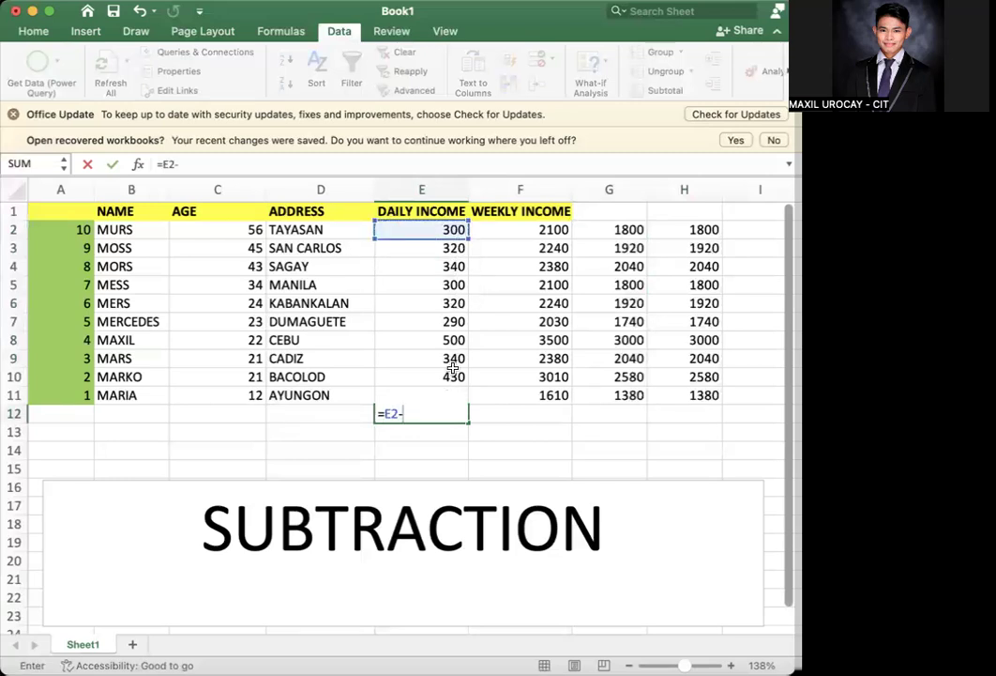
left_click(453, 378)
key("Return")
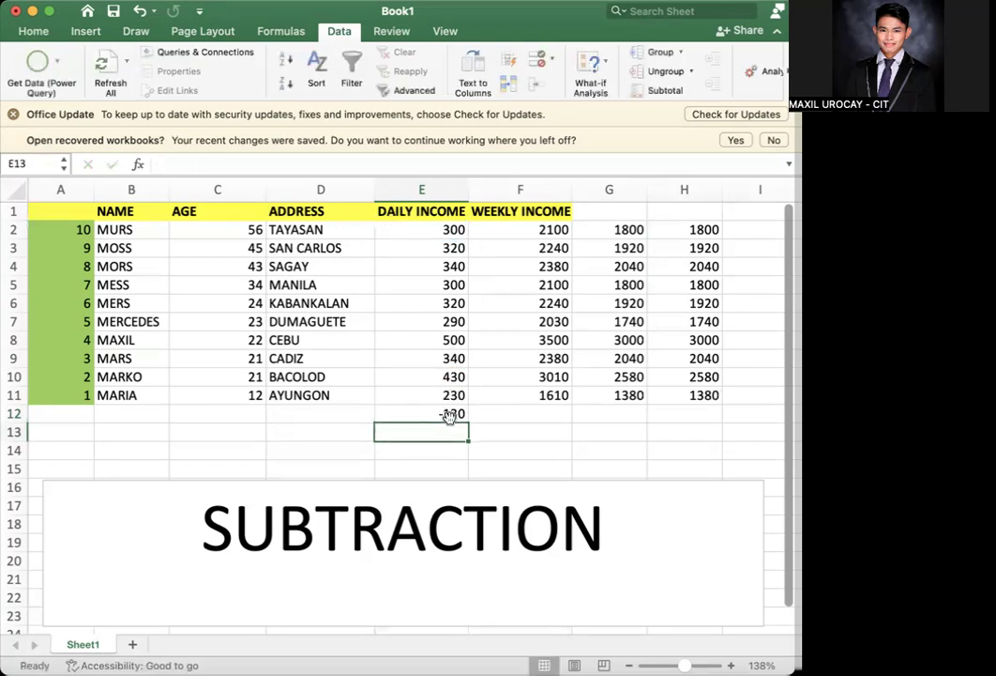
left_click(451, 414)
left_click(504, 415)
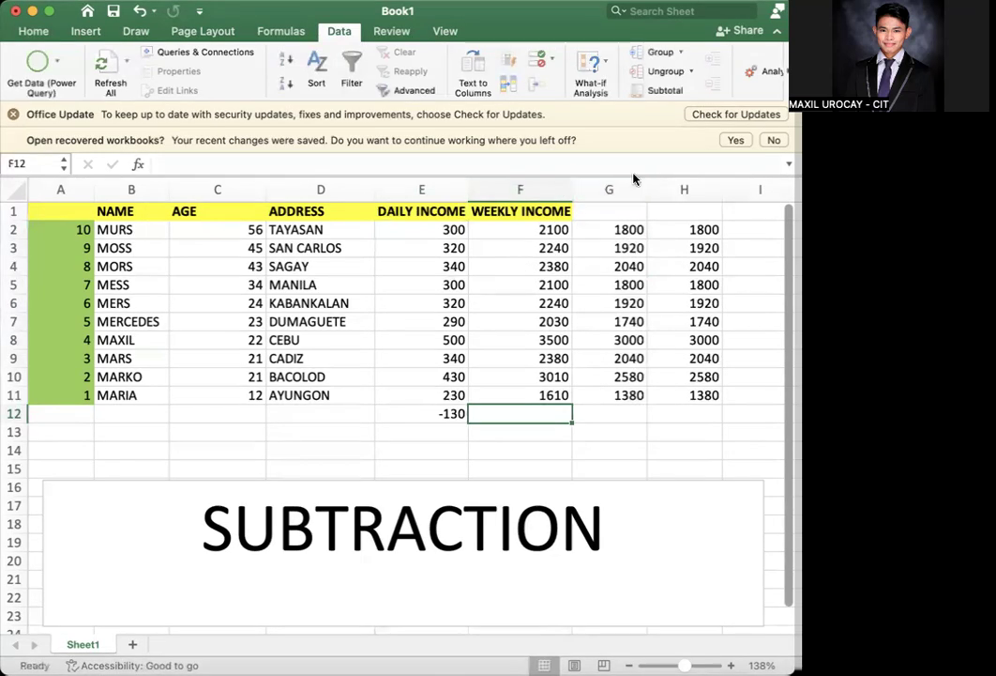
left_click(508, 383)
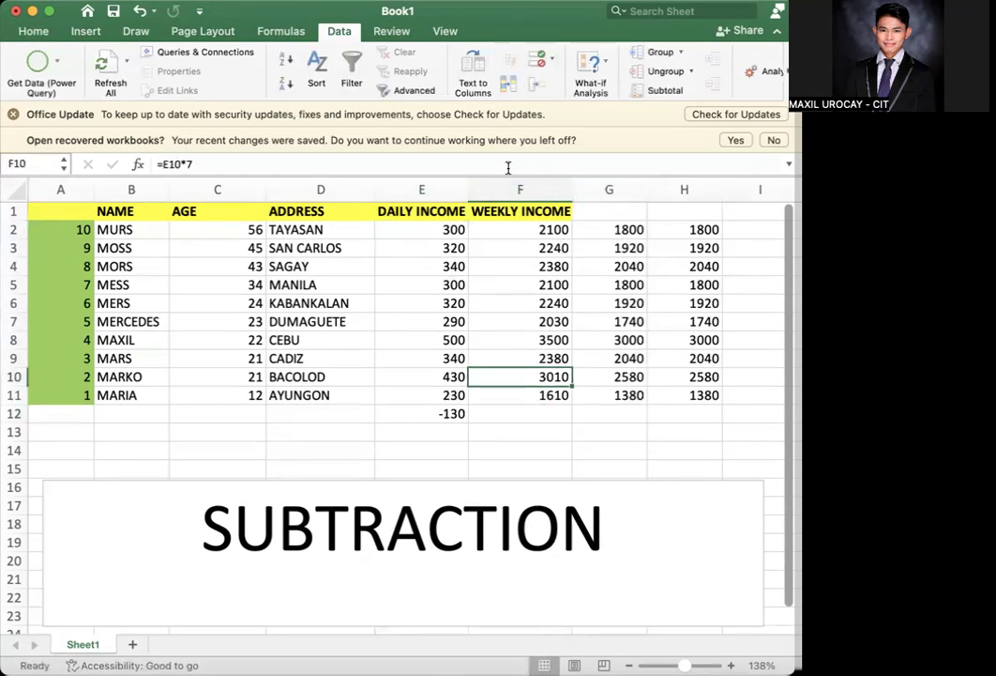